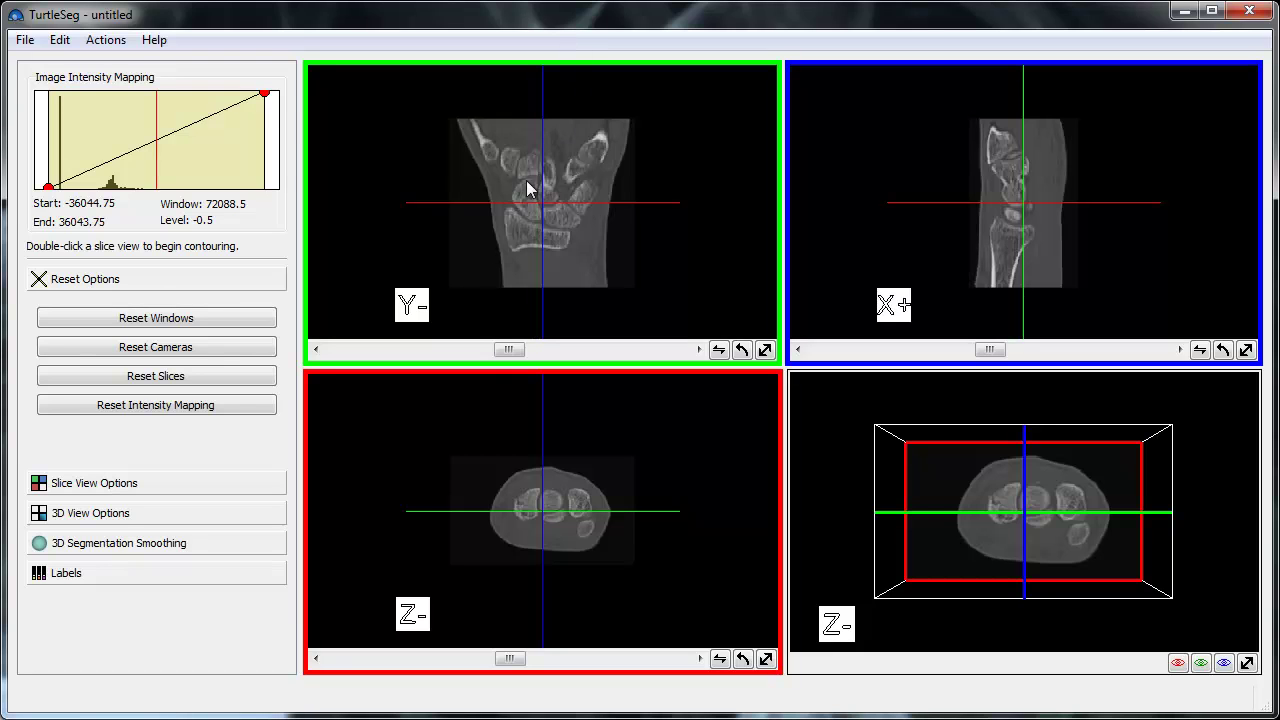
Narrow the intensity window to 6660.061 at level -12321.61, then zoom the sagittal view onto the radius.
left_click_drag(57, 190, 116, 192)
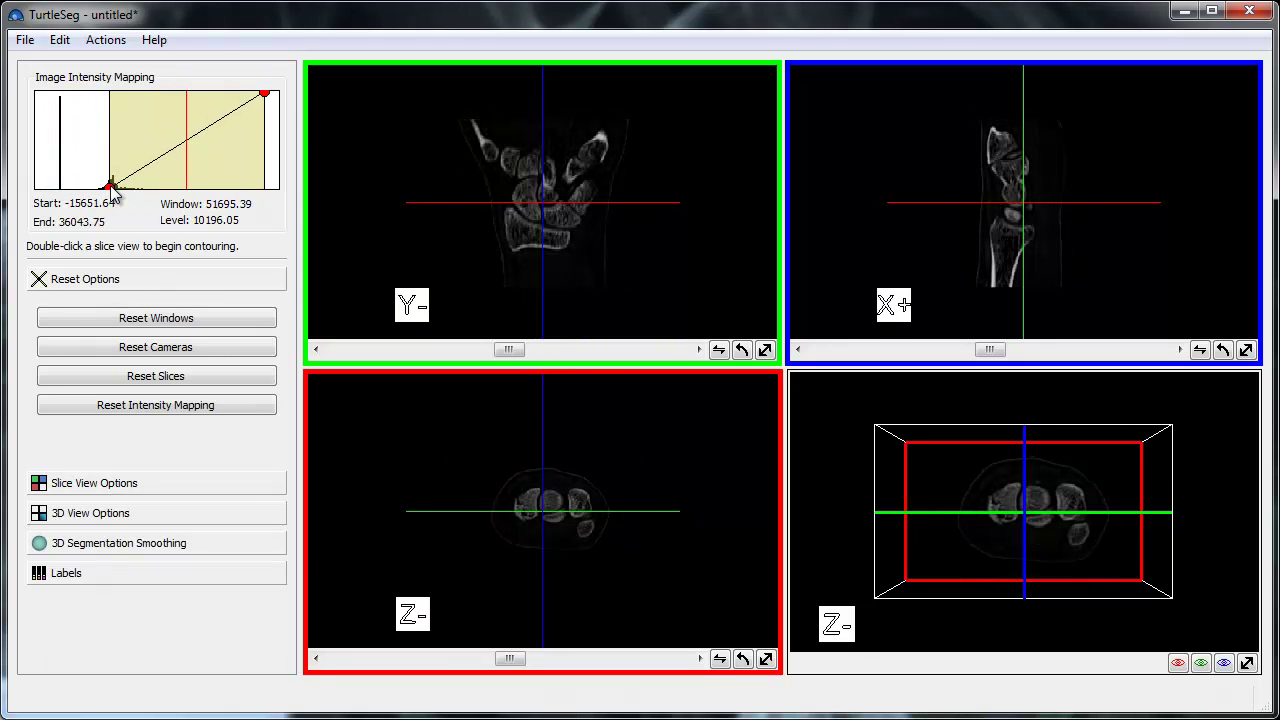
left_click_drag(266, 152, 131, 172)
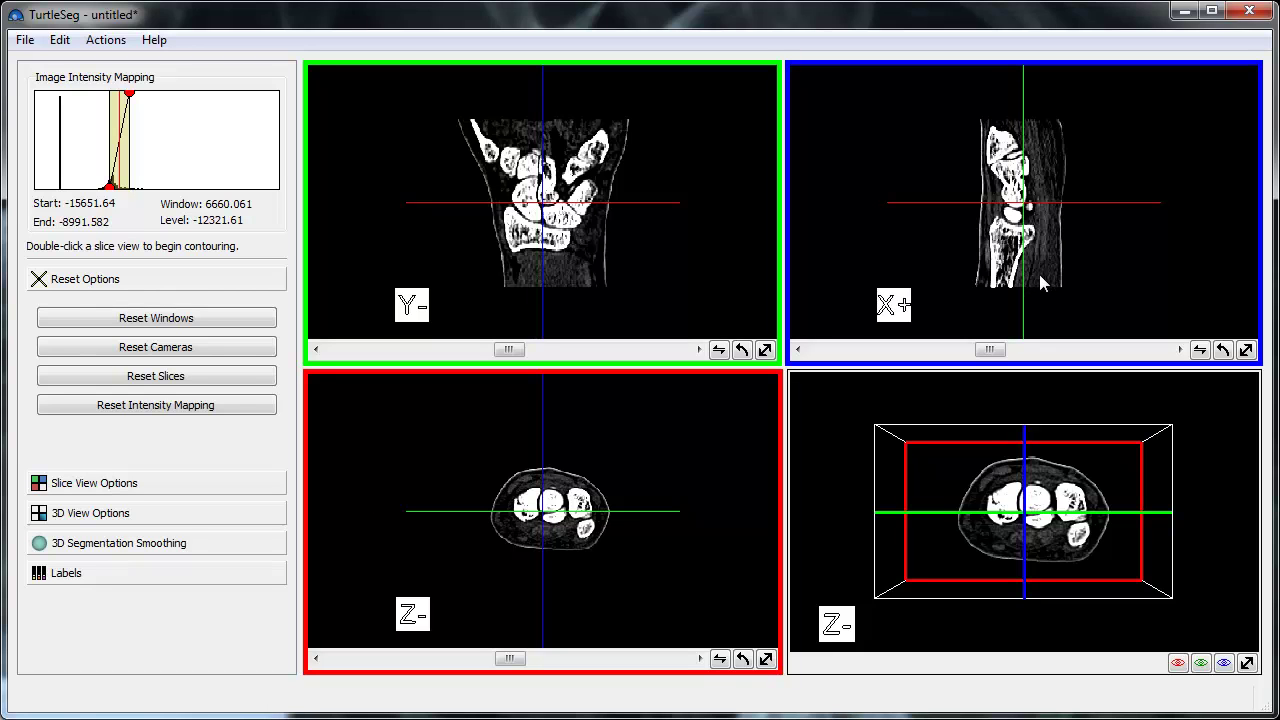
scroll(1039, 274, "up", 5)
middle_click_drag(1022, 243, 1060, 130)
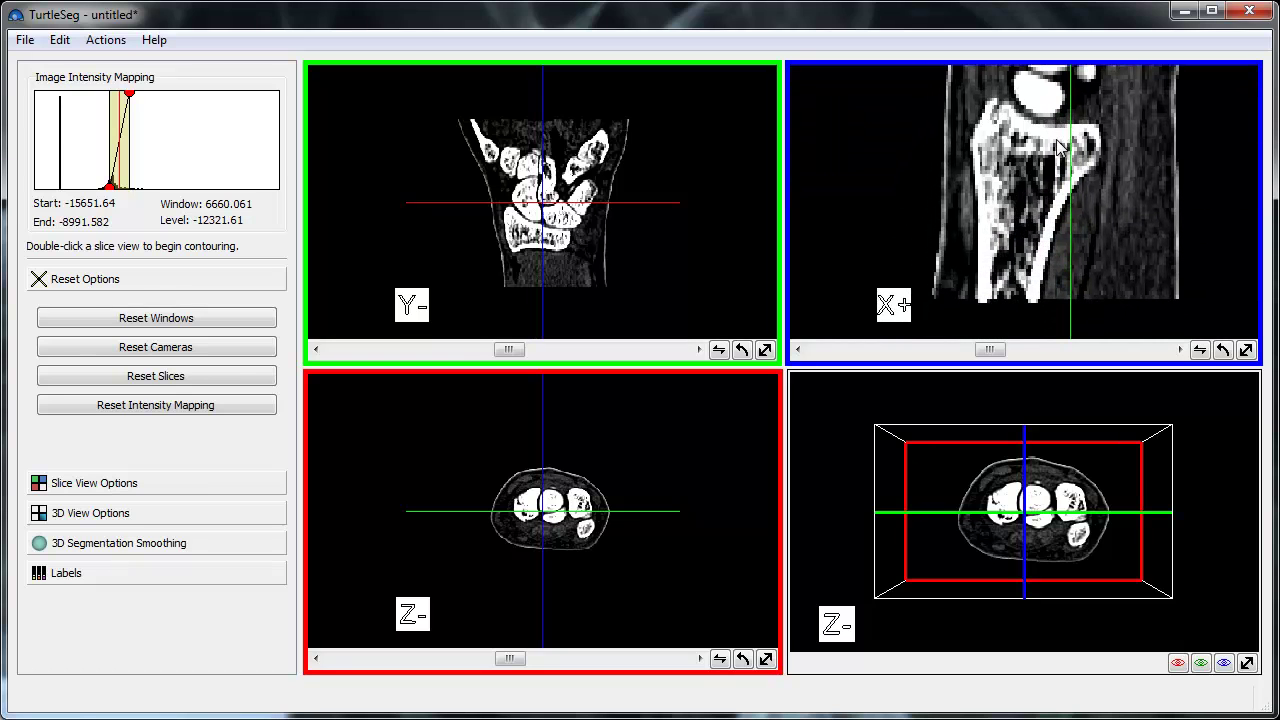
Livewire a closed contour around the radius on the sagittal X+ slice, anchoring its upper and lower edges.
double_click(978, 261)
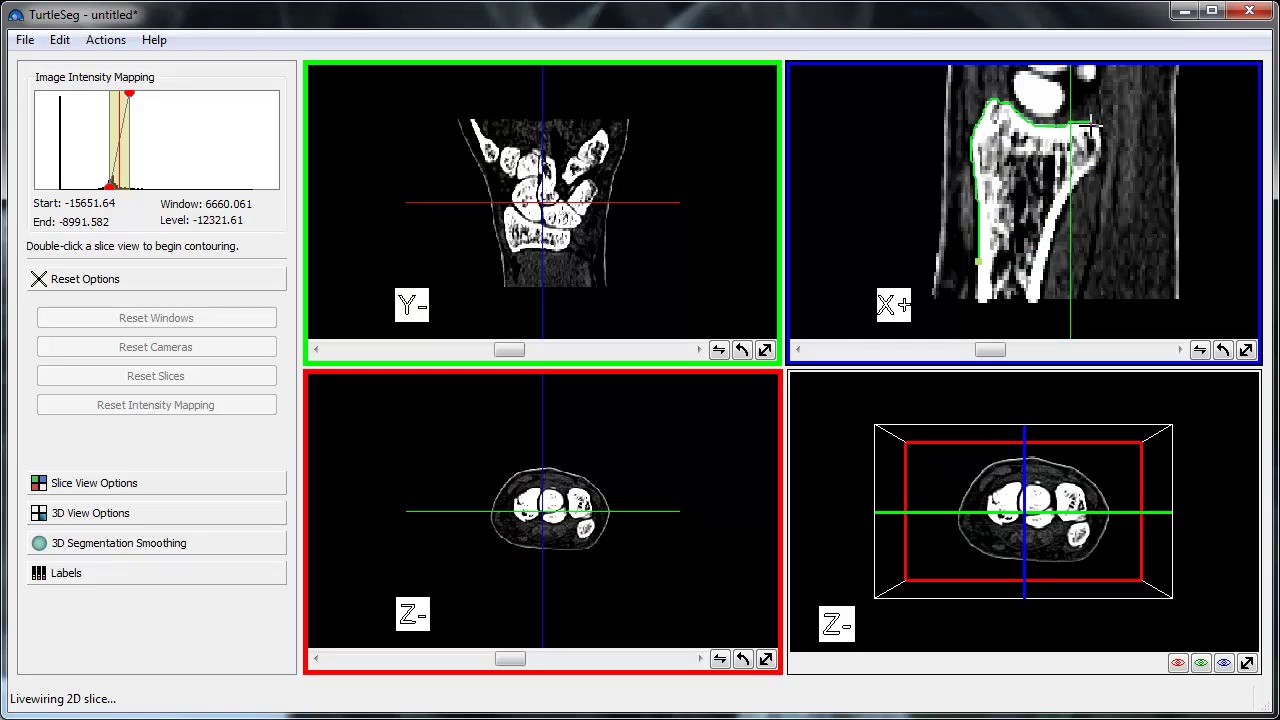
left_click(1092, 123)
left_click(1040, 288)
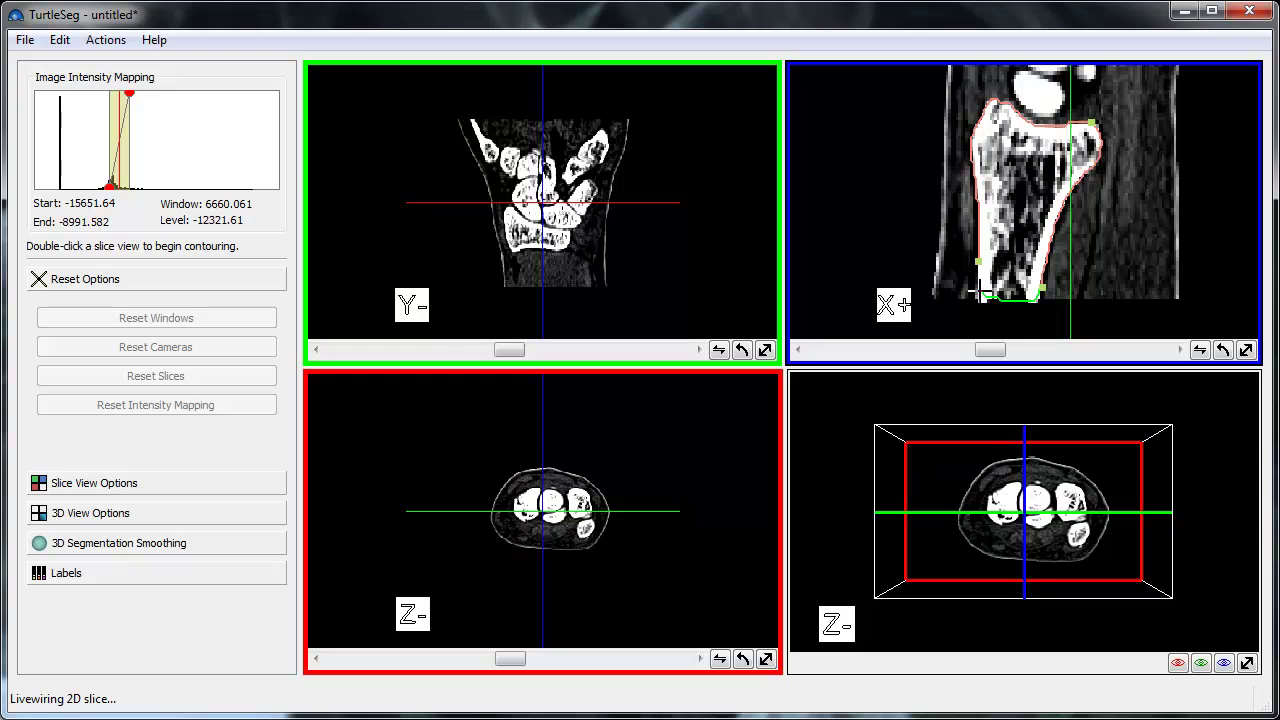
left_click(978, 262)
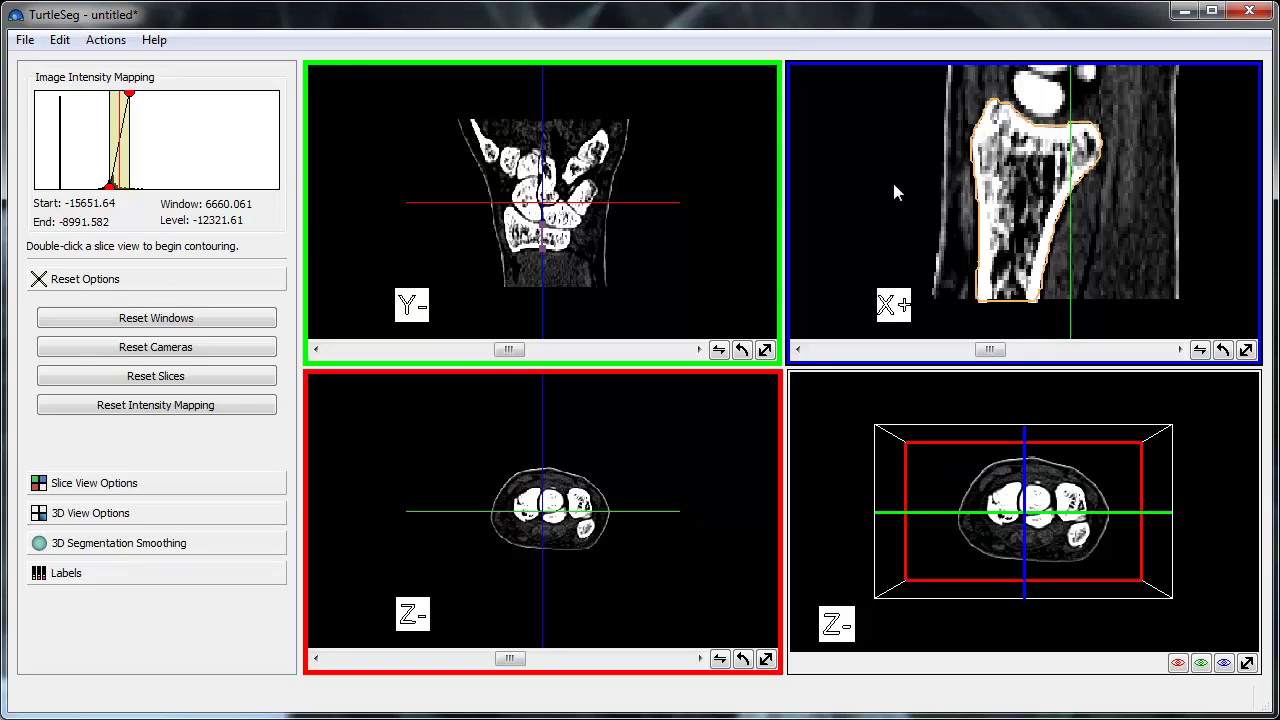
Run Actions > Build 3D Segmentation from the sagittal radius contour.
left_click(105, 40)
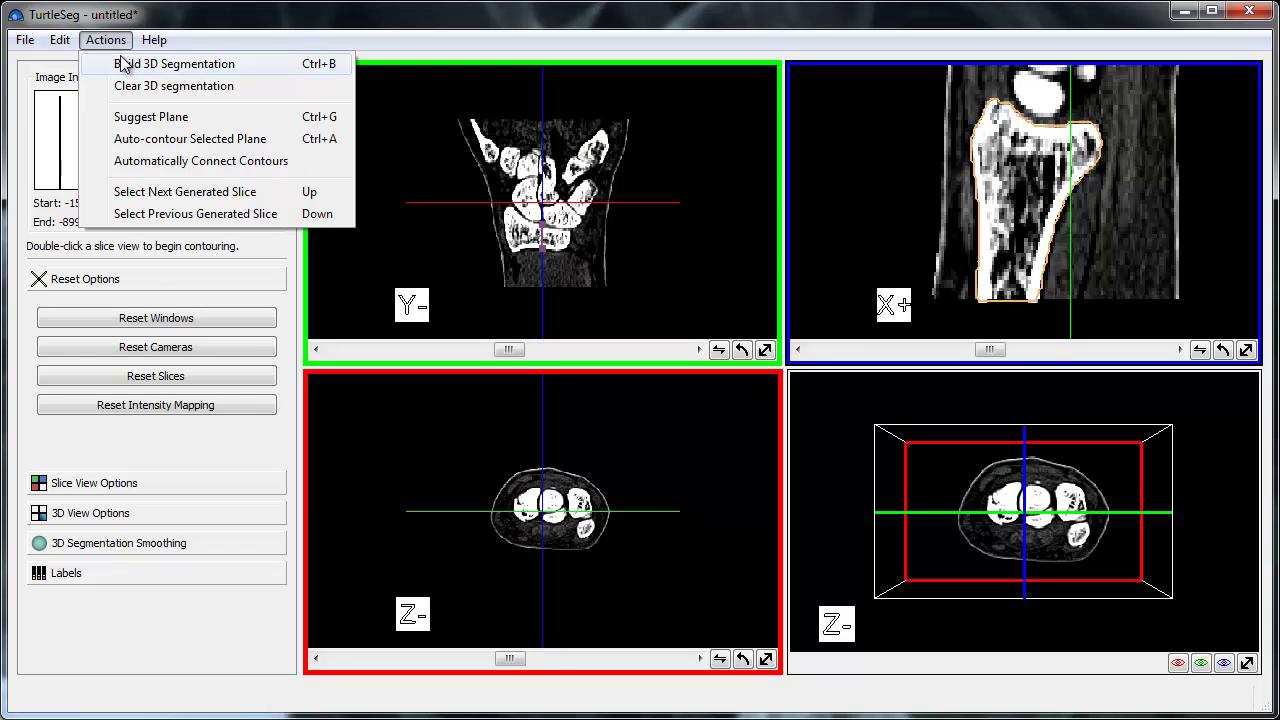
left_click(146, 64)
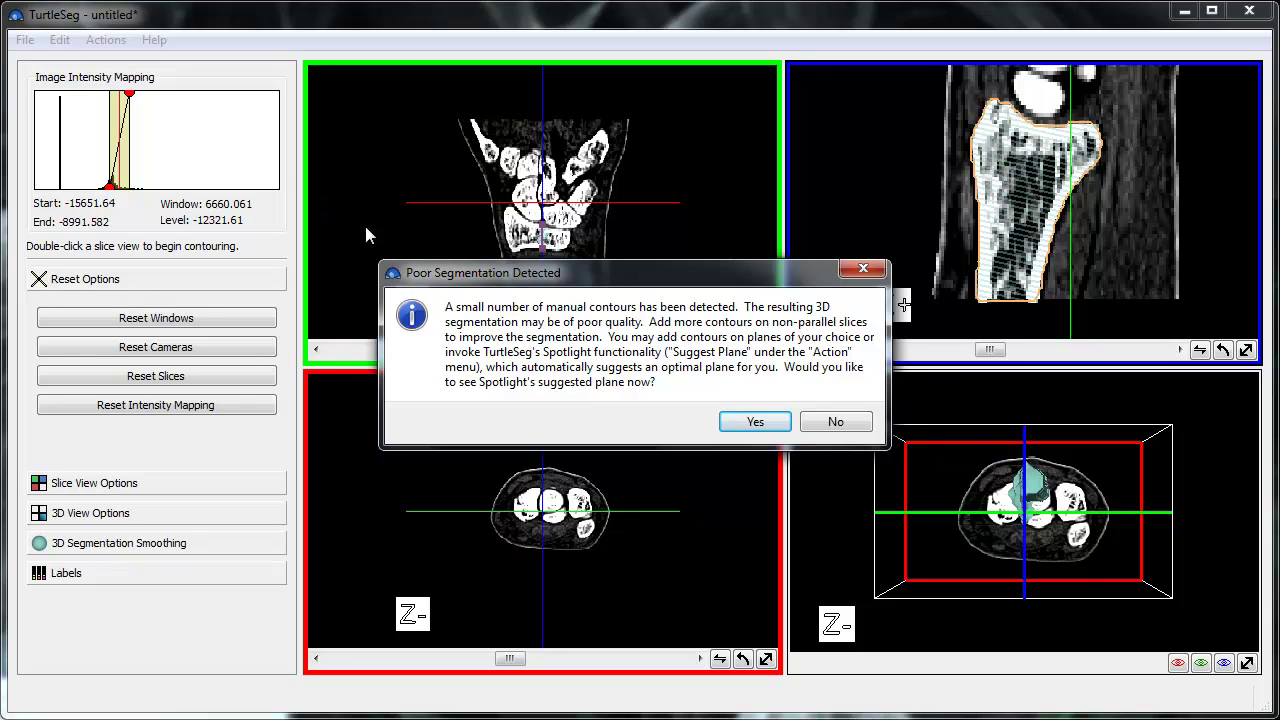
Accept the suggested plane, then use Actions > Suggest Plane to display Suggested Slice #2.
left_click(760, 422)
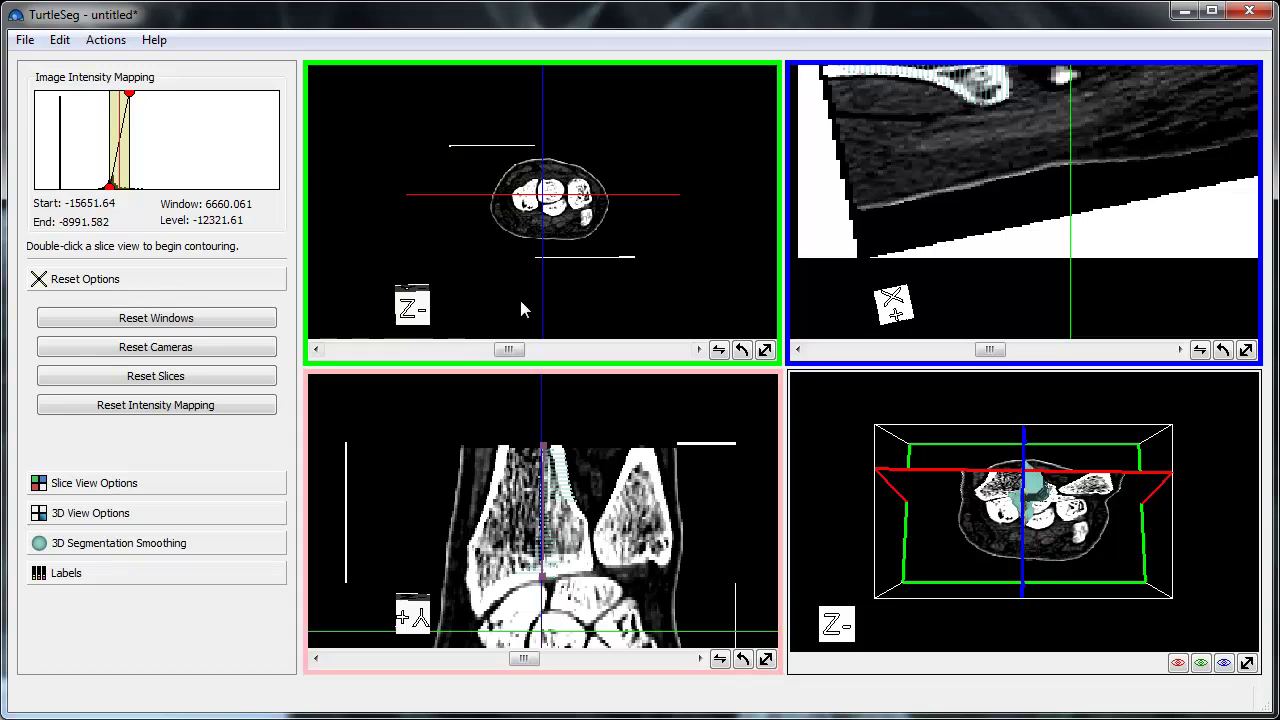
left_click(108, 39)
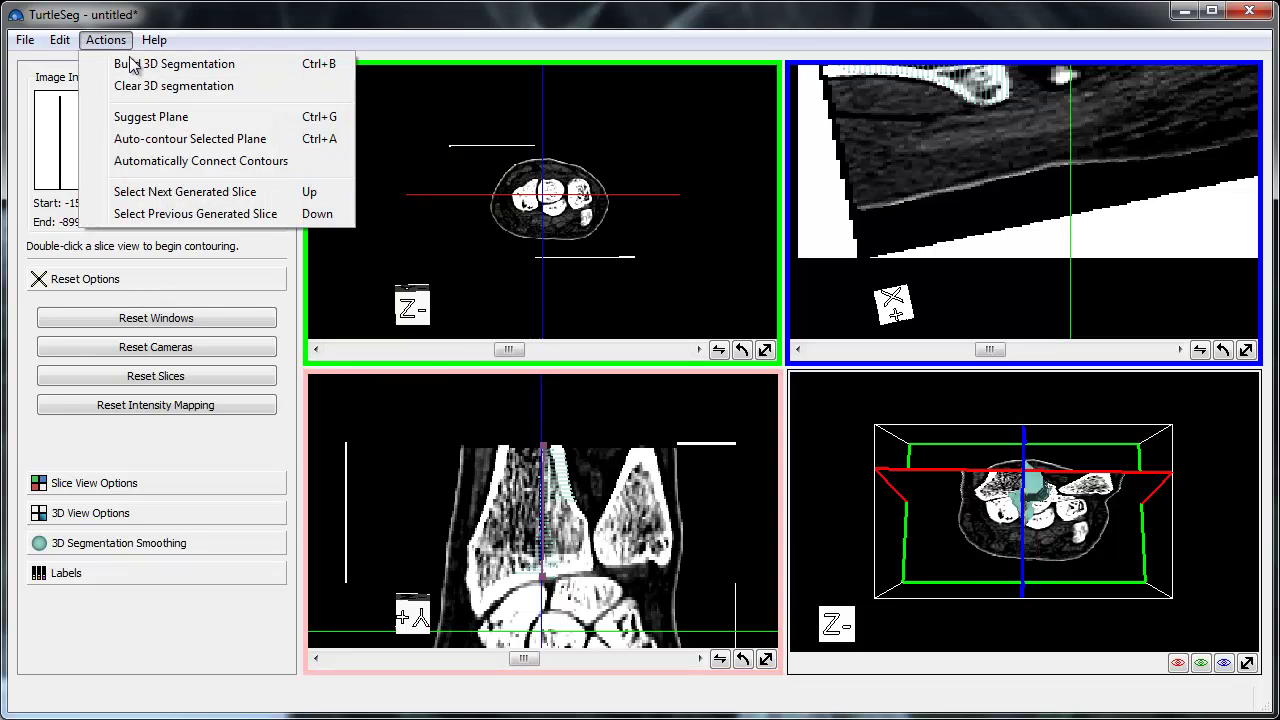
left_click(238, 117)
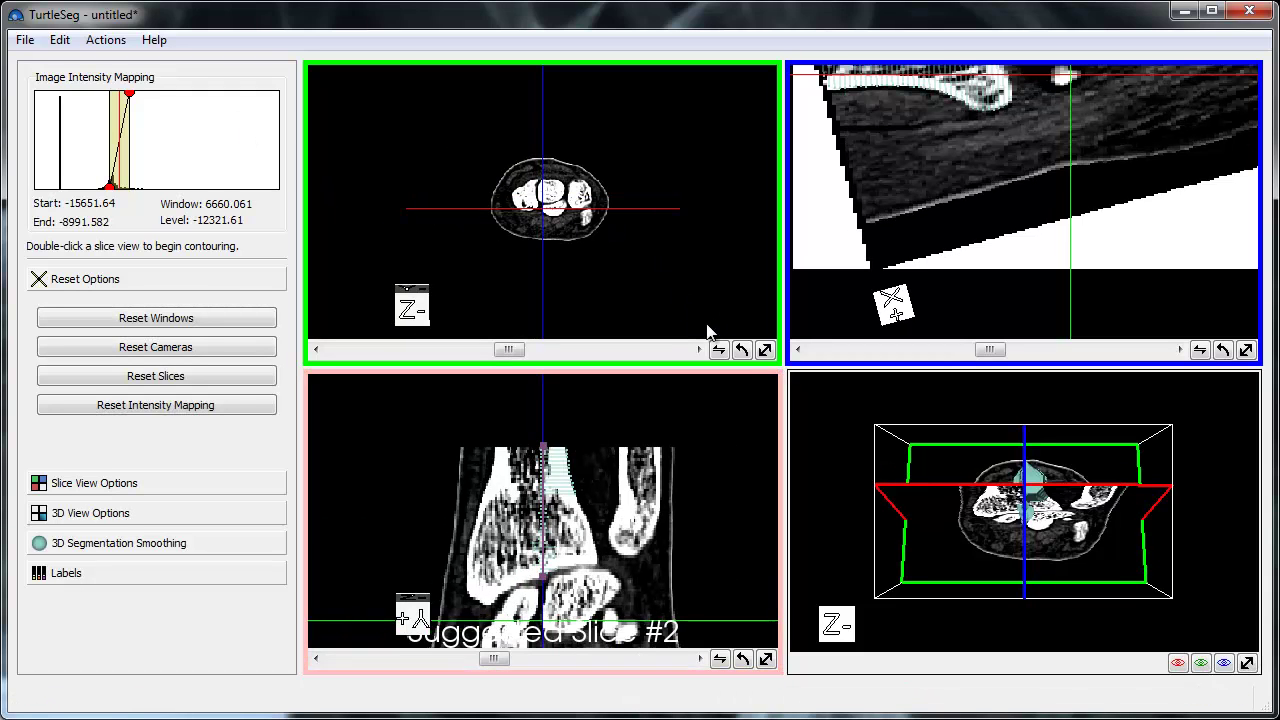
Livewire a second closed contour around the radius on Suggested Slice #2 in the lower-left view.
double_click(490, 457)
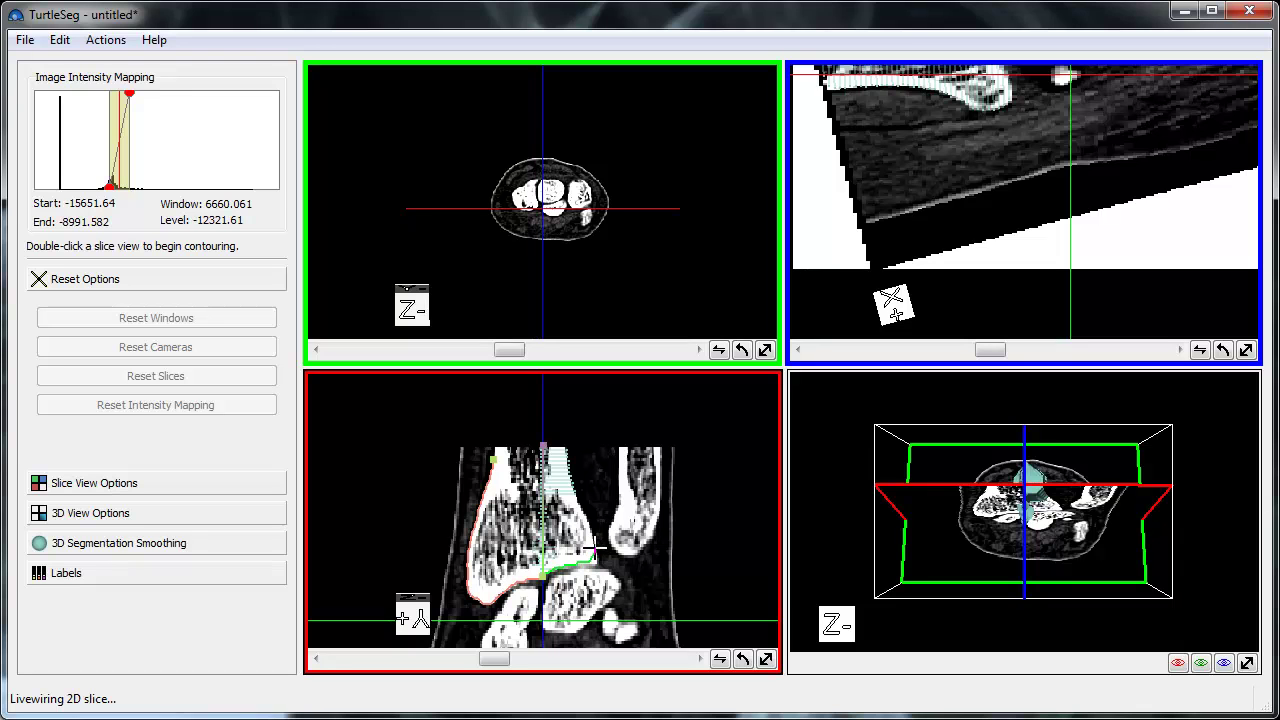
left_click(597, 552)
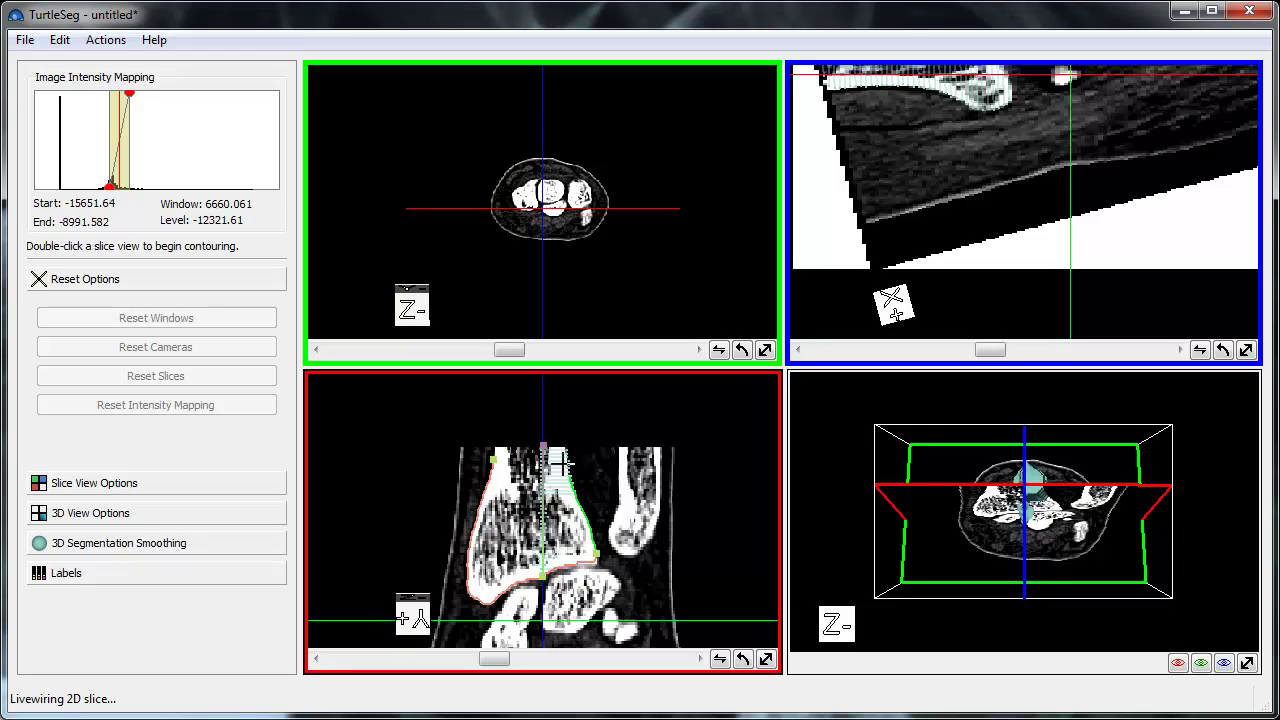
left_click(493, 452)
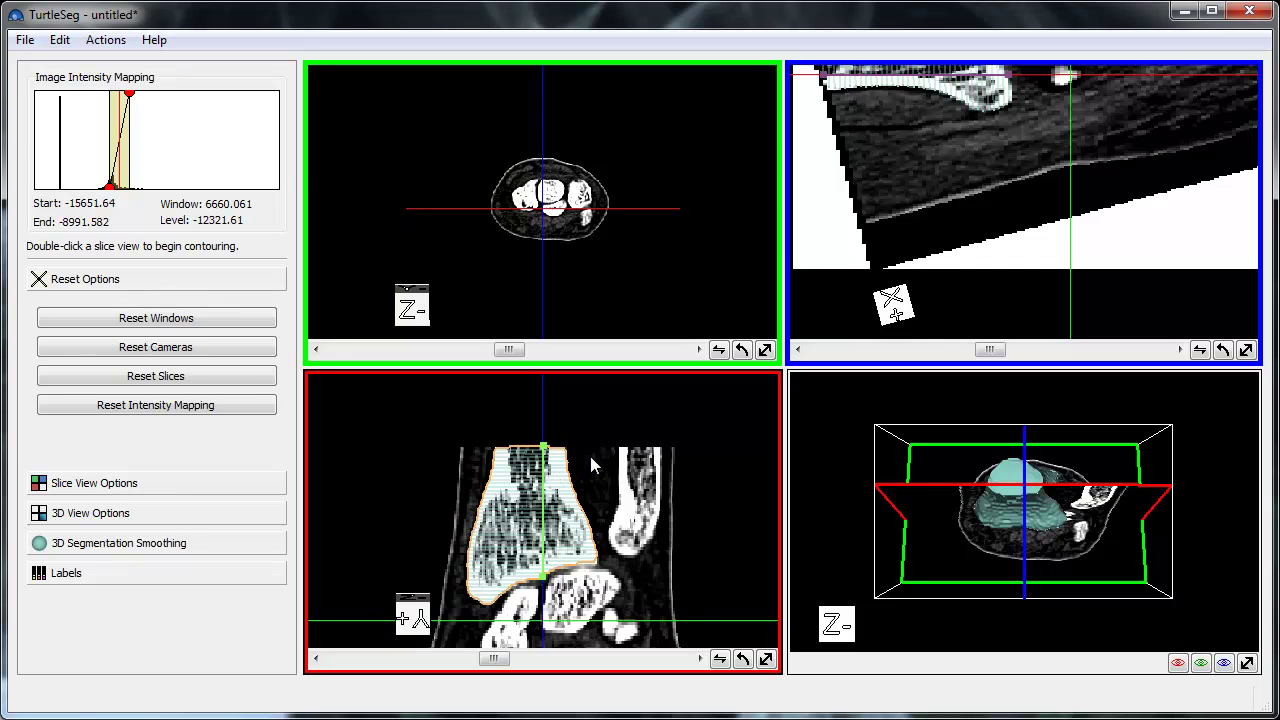
Orbit the 3D view from the Z- top view to the Y- side view of the cyan radius.
left_click_drag(1020, 470, 336, 576)
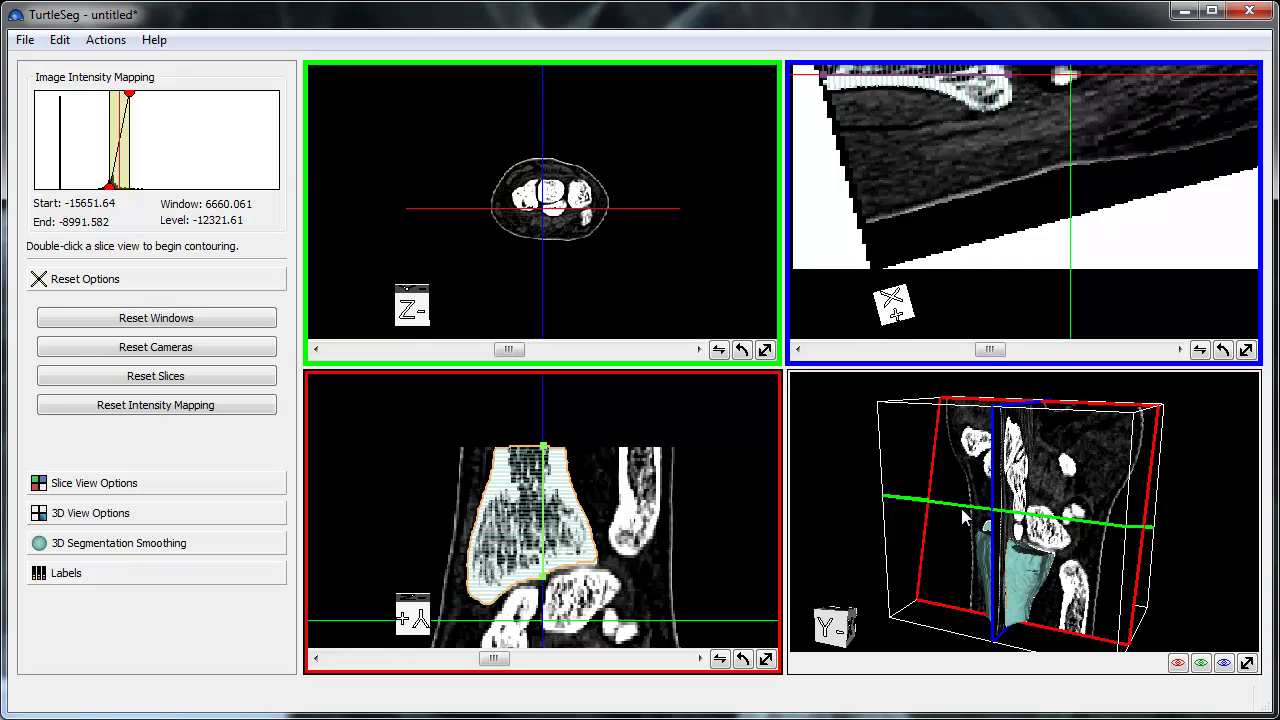
Compute a new suggested plane, zoom the lower-left view, and livewire a third radius contour.
key("ctrl+n")
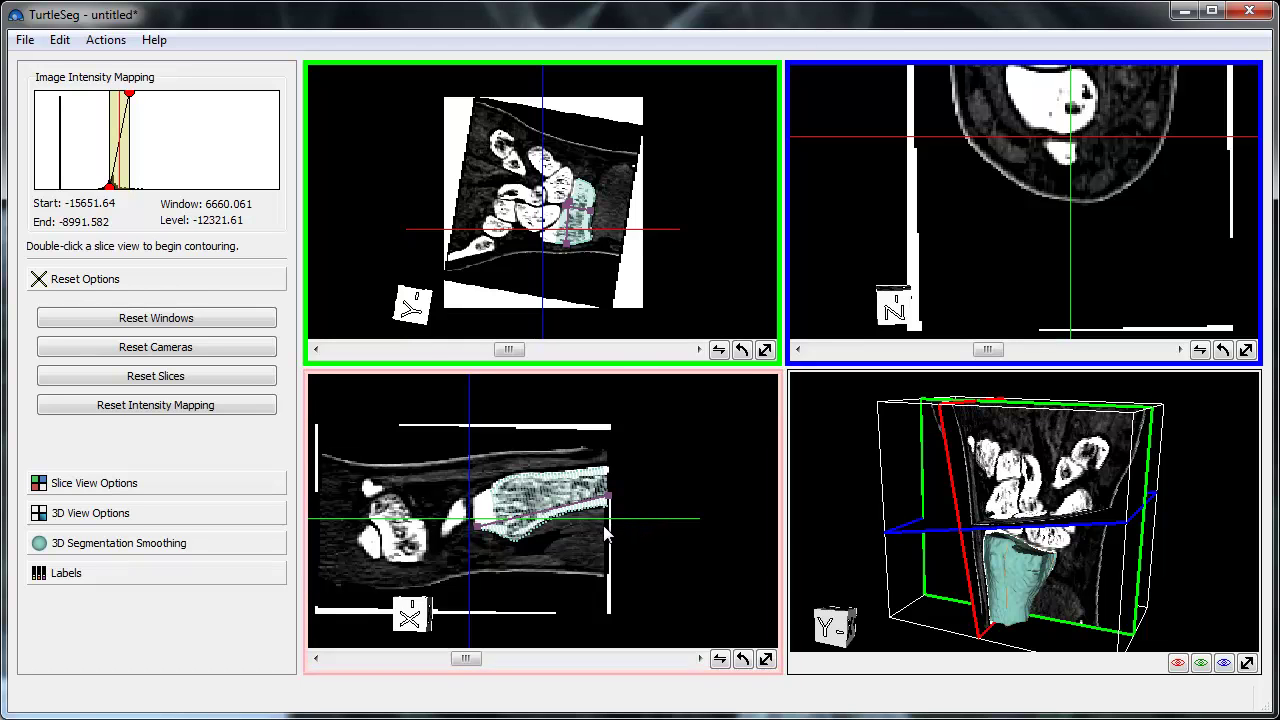
right_click_drag(634, 530, 715, 455)
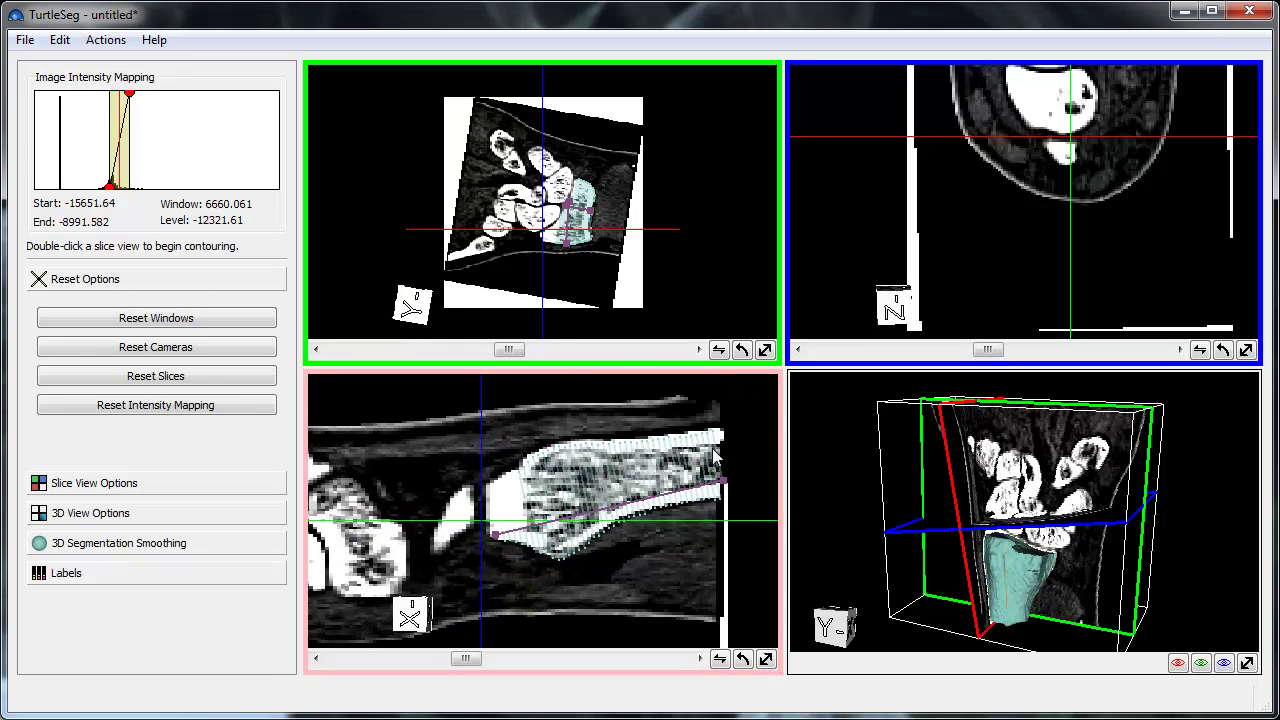
double_click(688, 432)
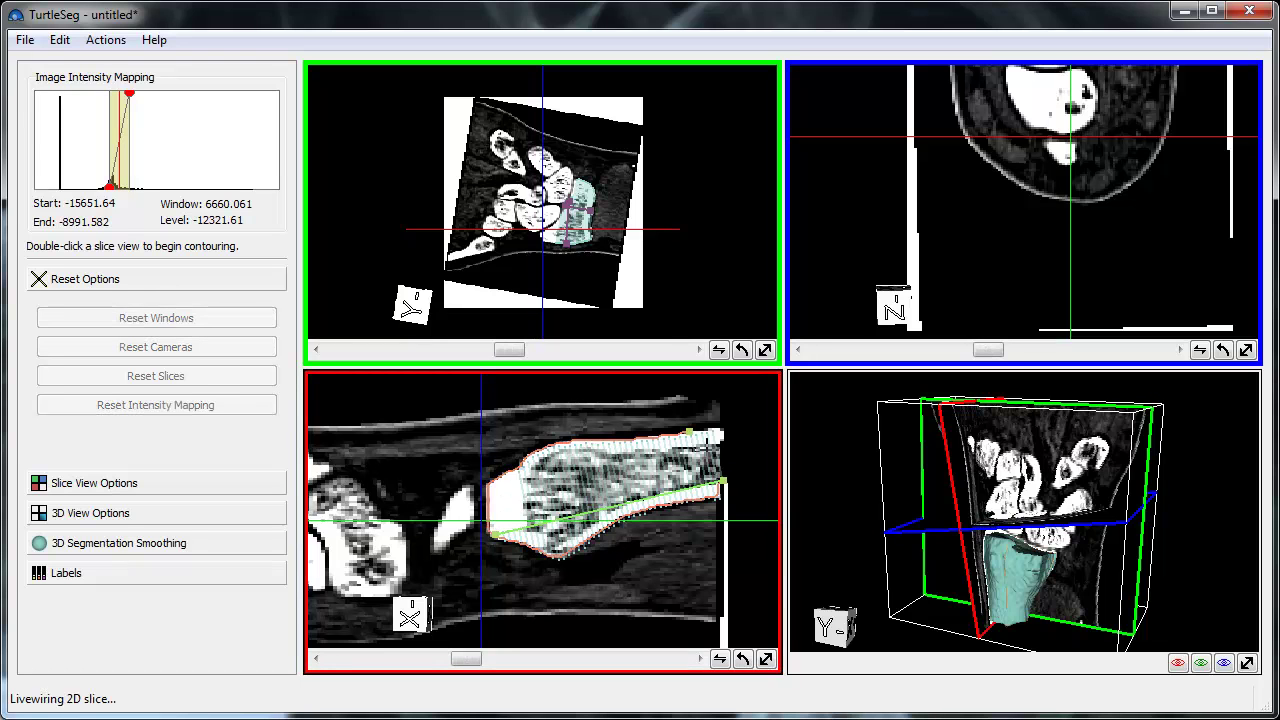
left_click(688, 433)
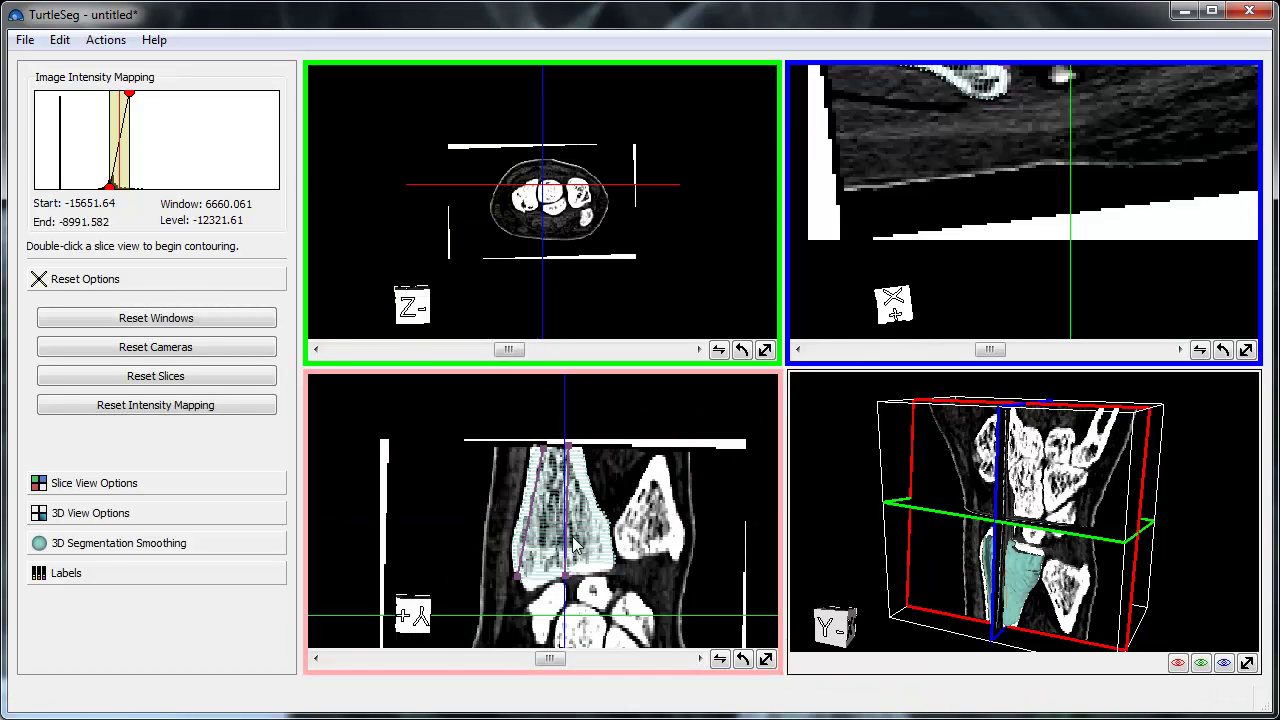
Livewire a closed contour down the radius's left edge on the current suggested slice.
right_click_drag(573, 543, 538, 432)
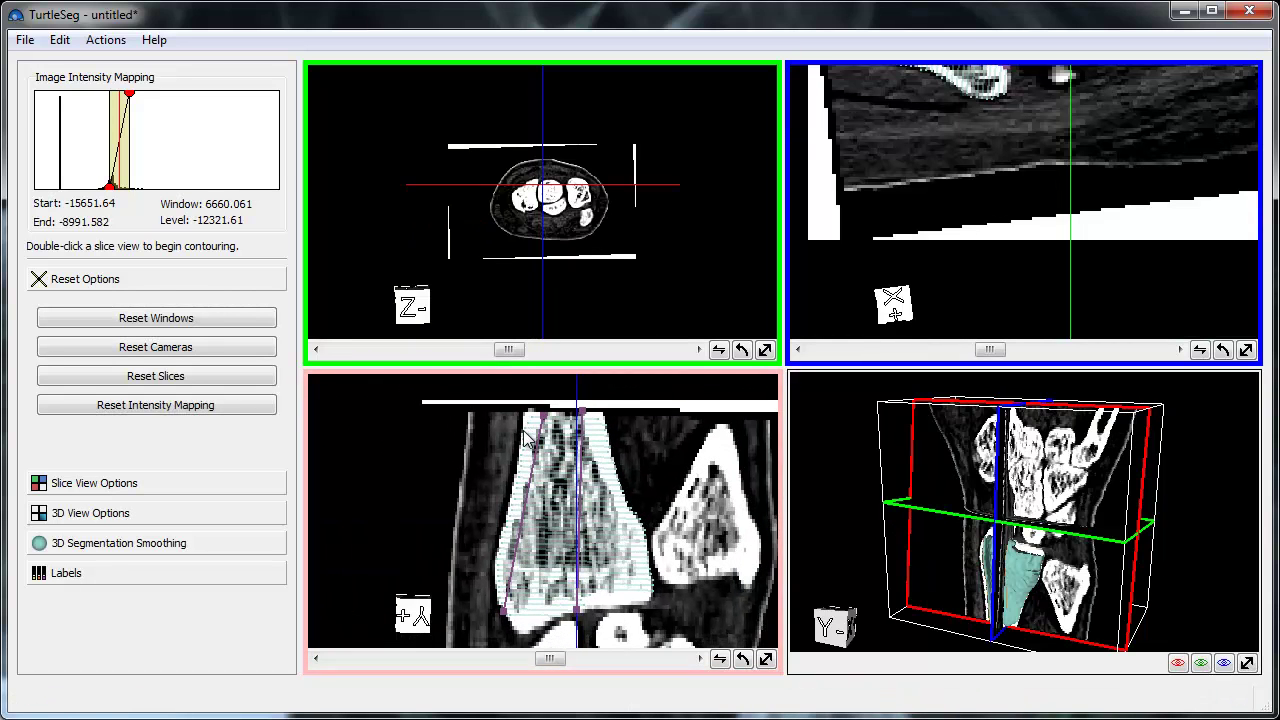
double_click(523, 433)
left_click(577, 606)
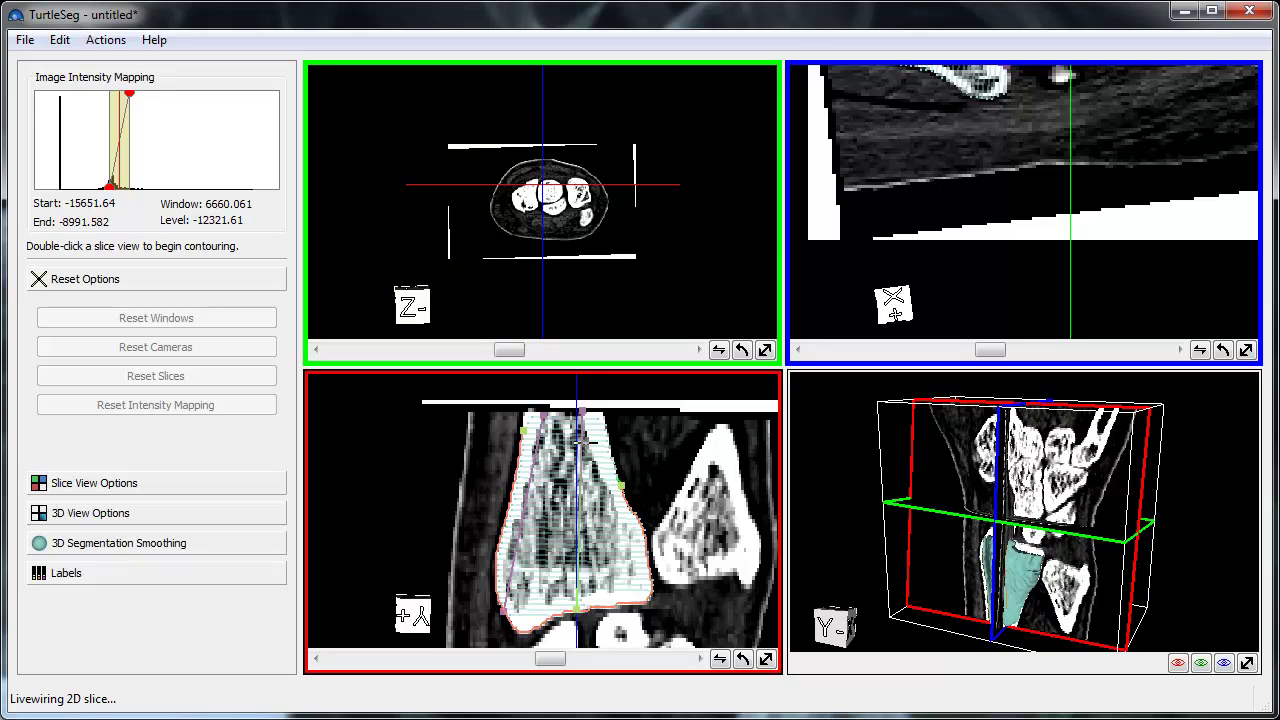
left_click(524, 436)
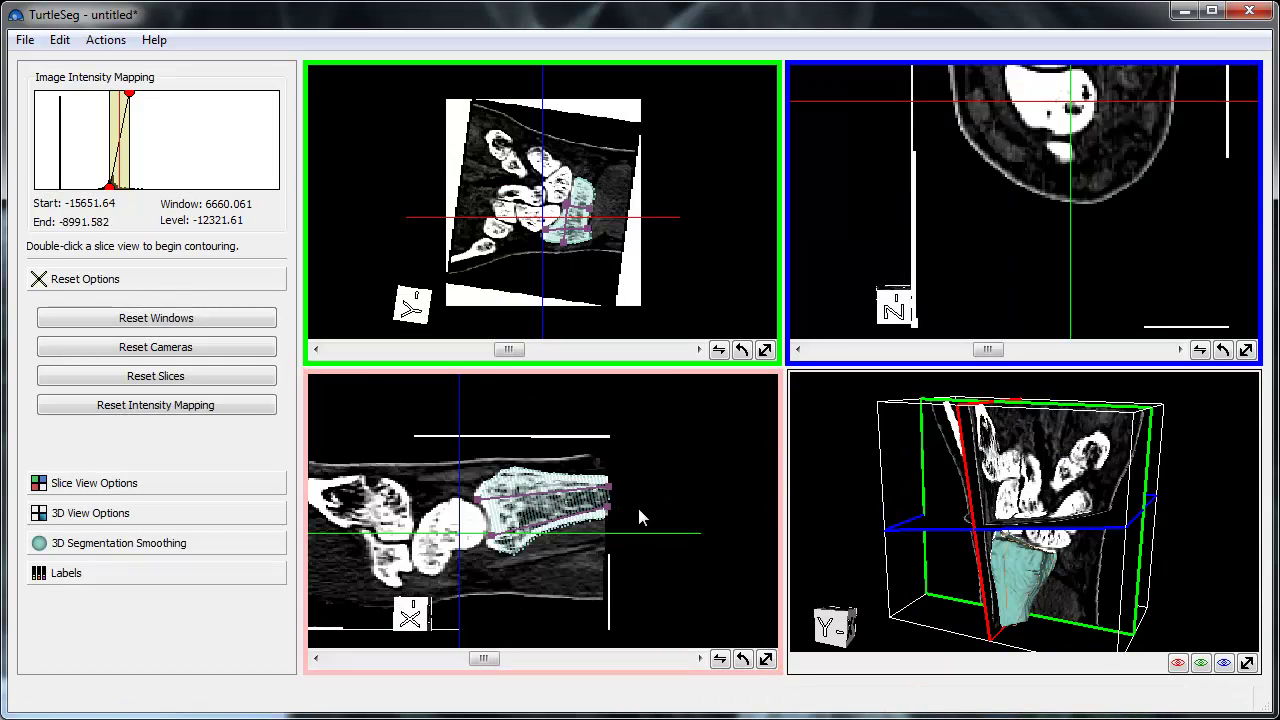
Trace another closed radius contour along the bone's top edge on the next suggested slice.
double_click(645, 437)
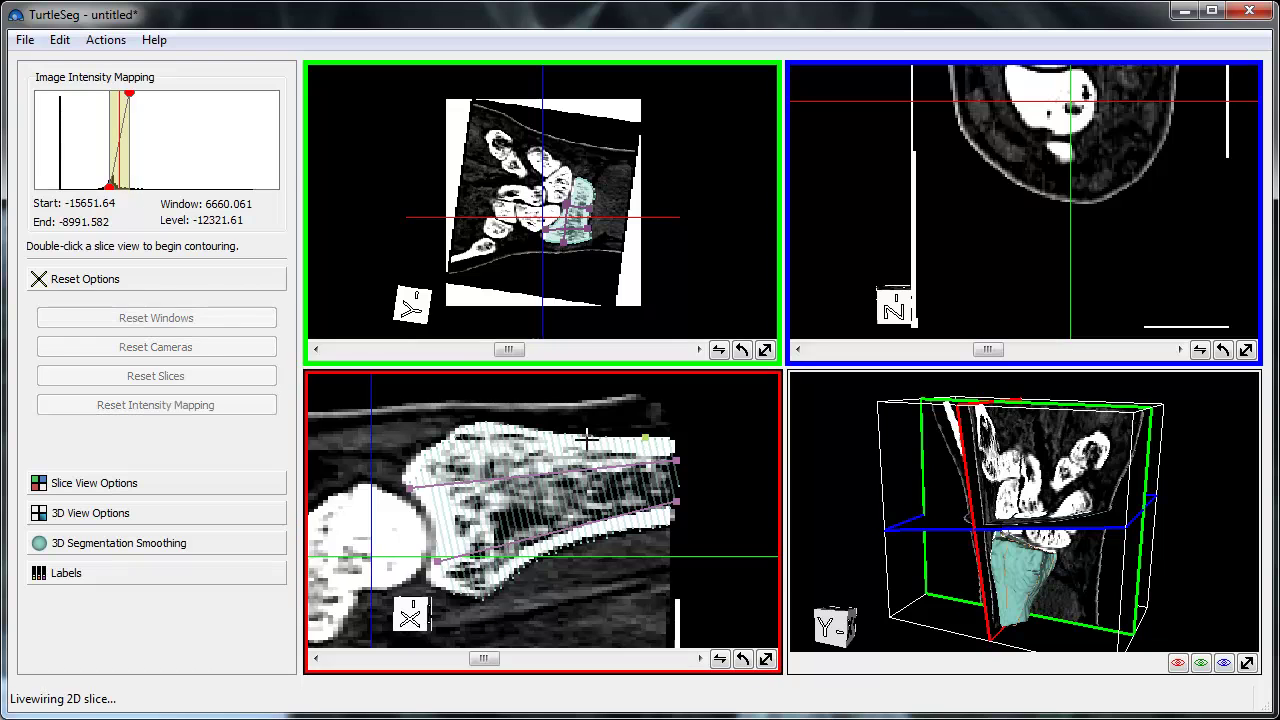
left_click(412, 481)
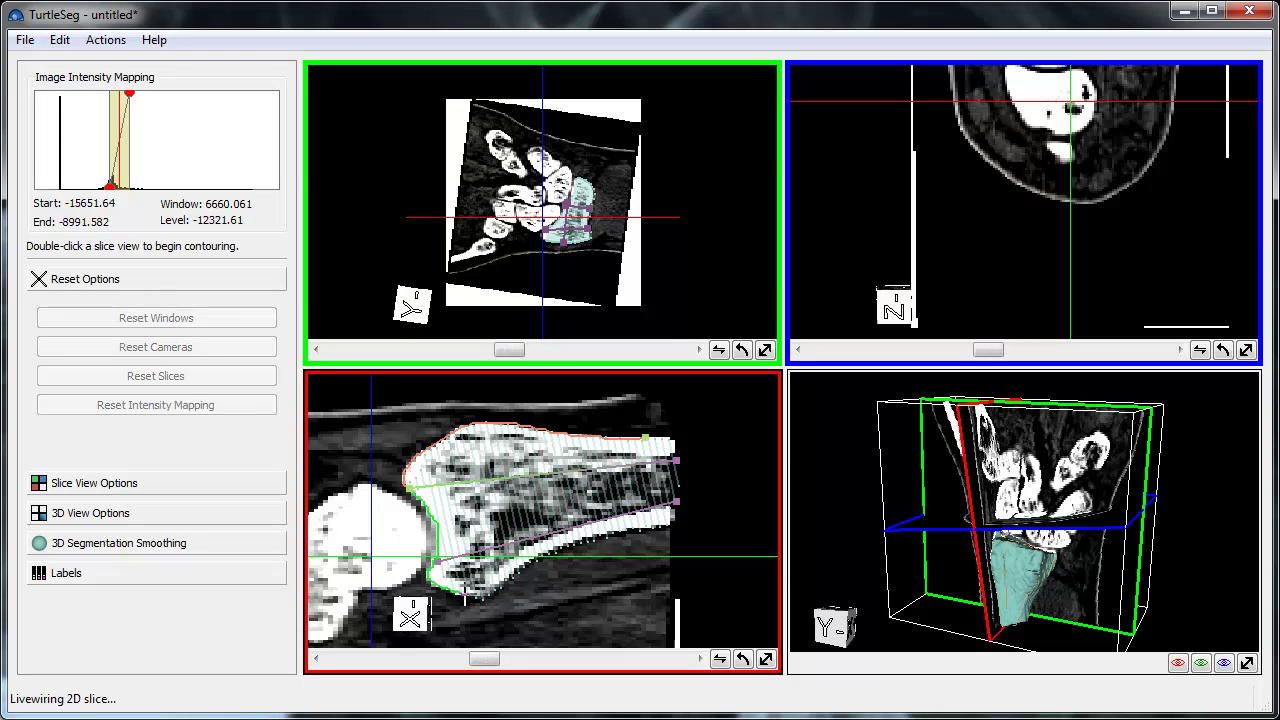
double_click(652, 460)
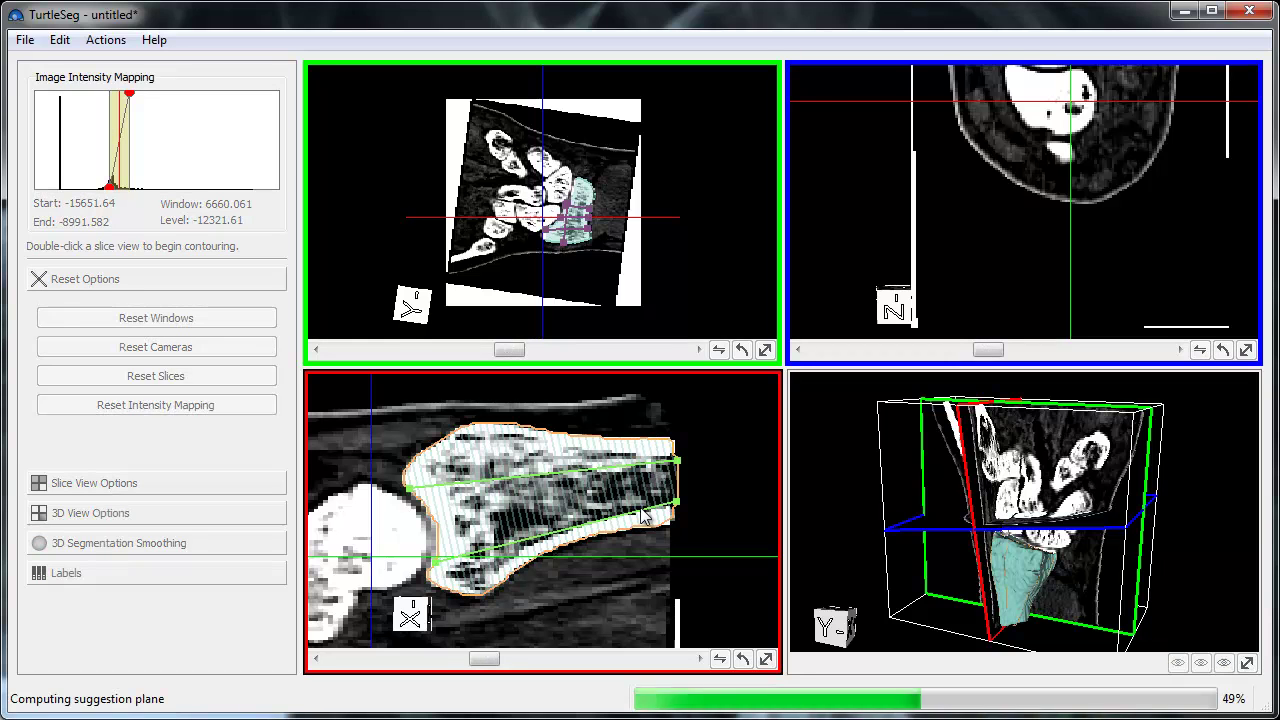
Zoom the lower-left view and livewire a fifth closed contour around the radius.
scroll(640, 507, "up", 5)
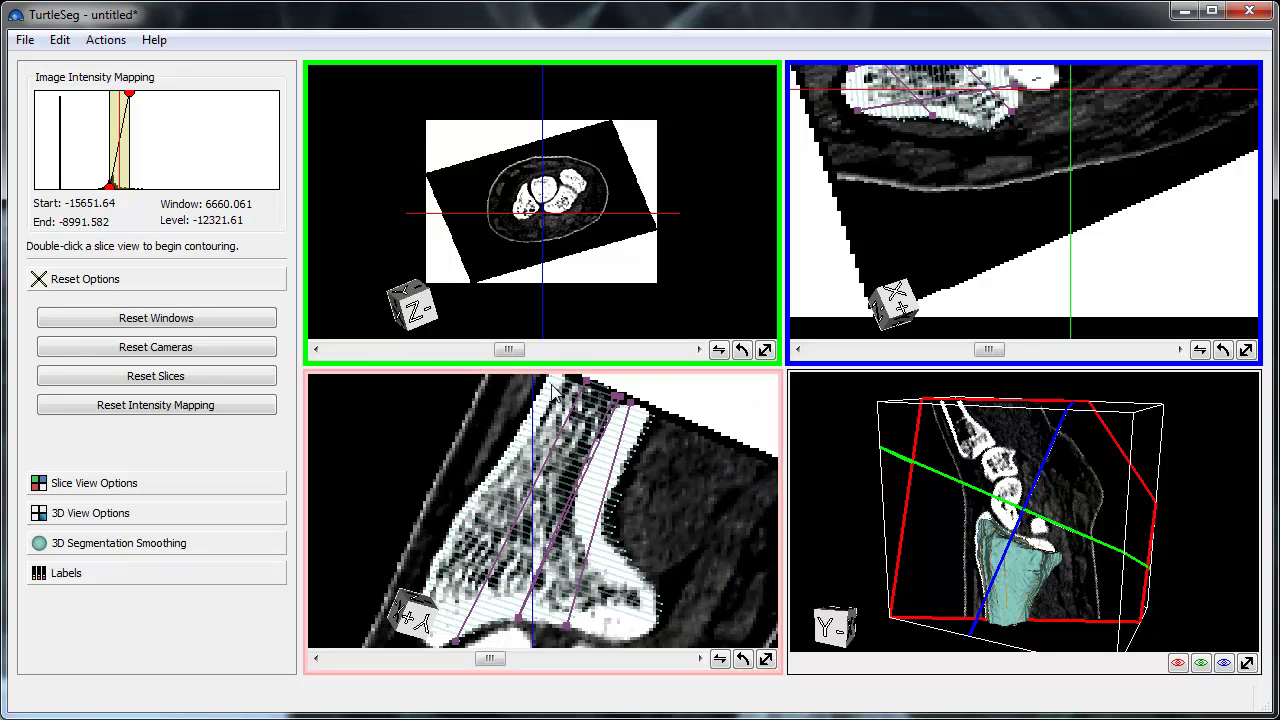
double_click(549, 386)
left_click(455, 637)
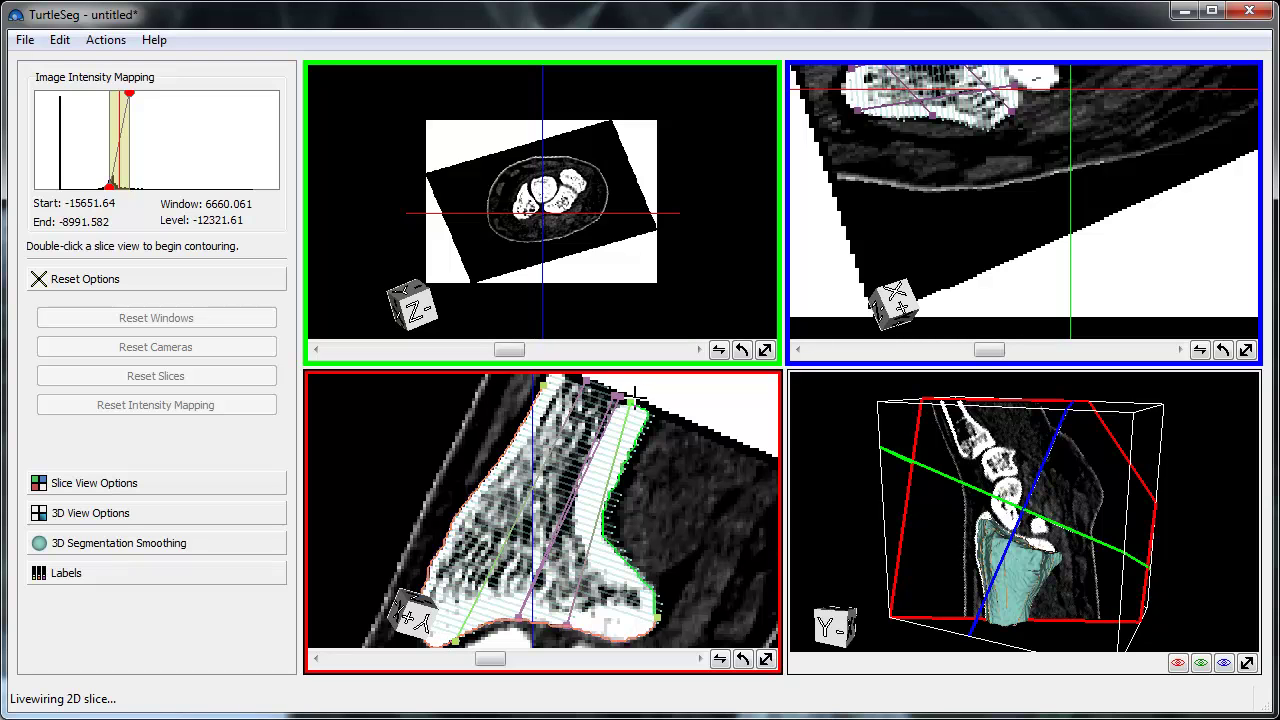
left_click(550, 383)
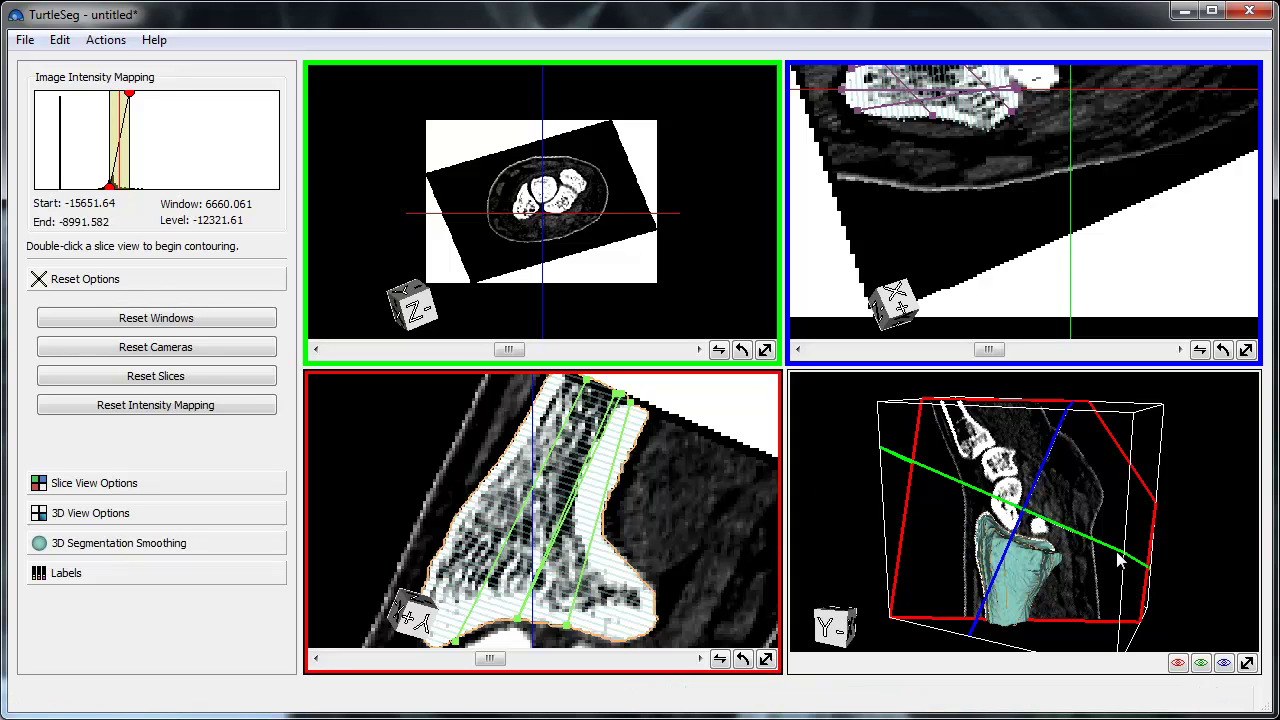
Orbit the 3D view to the opposite side and hide the red, green and blue slice planes.
left_click_drag(1118, 560, 770, 550)
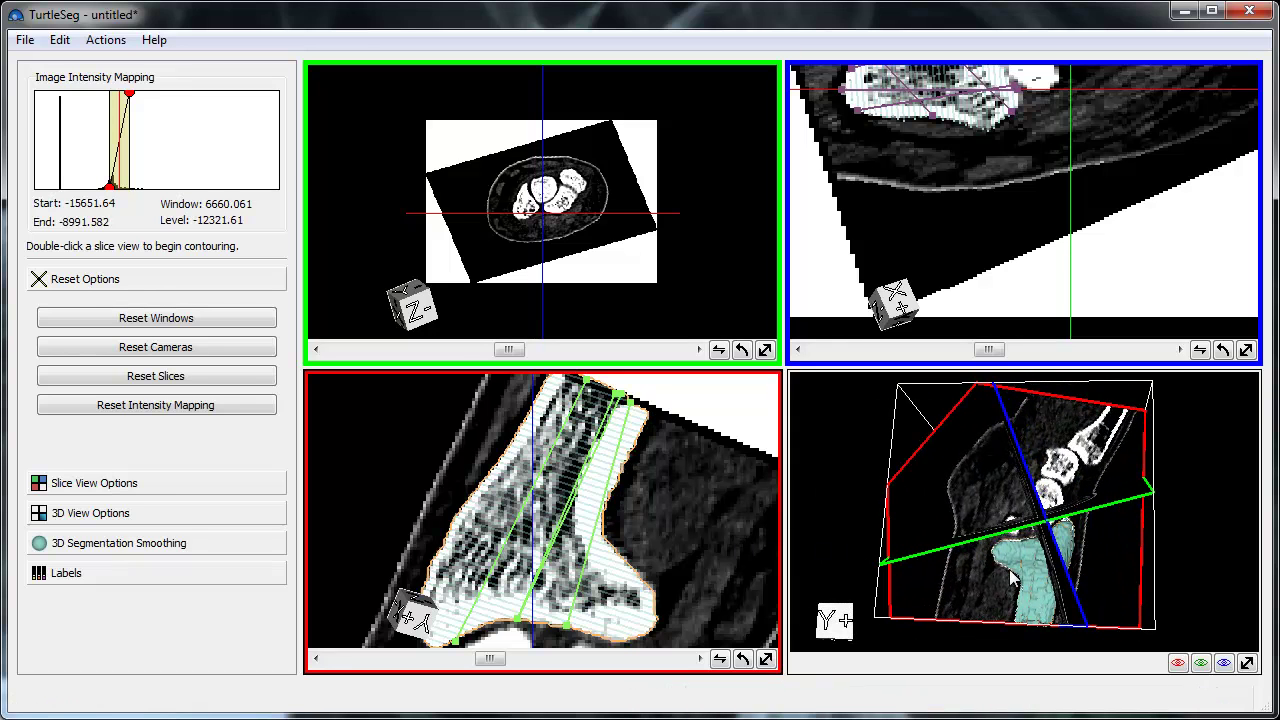
left_click(1178, 663)
left_click(1201, 663)
left_click(1224, 663)
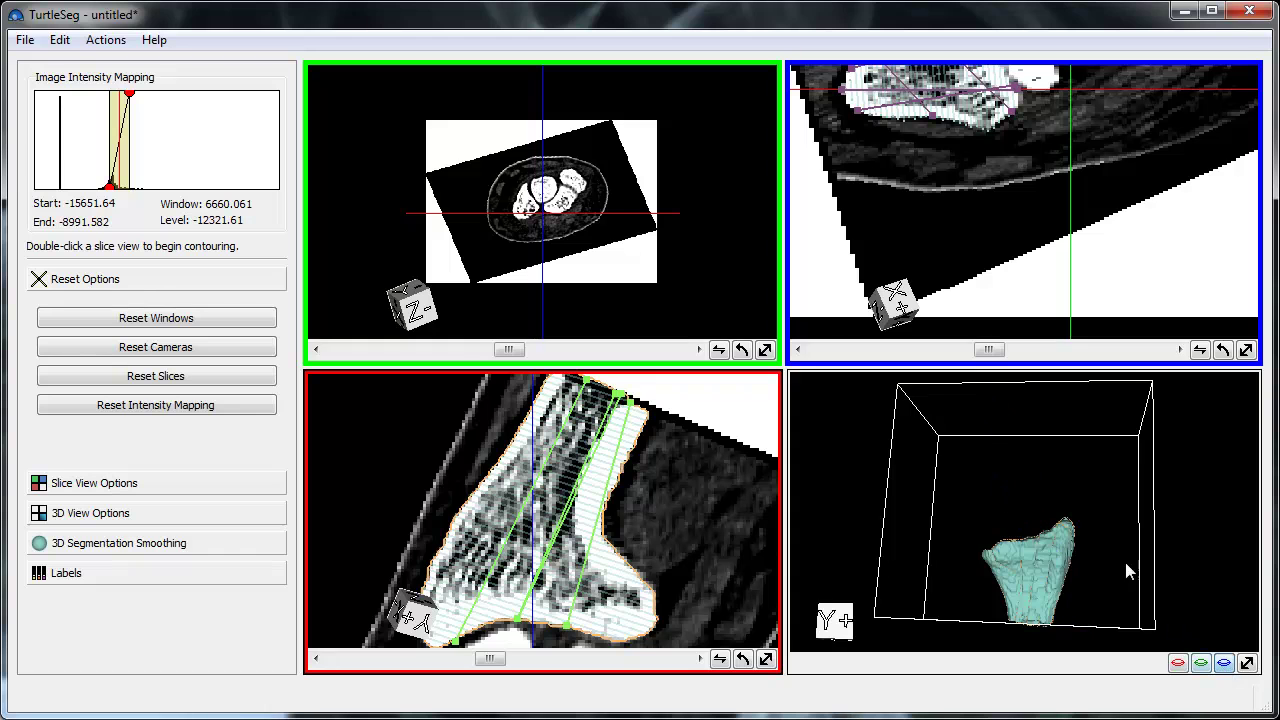